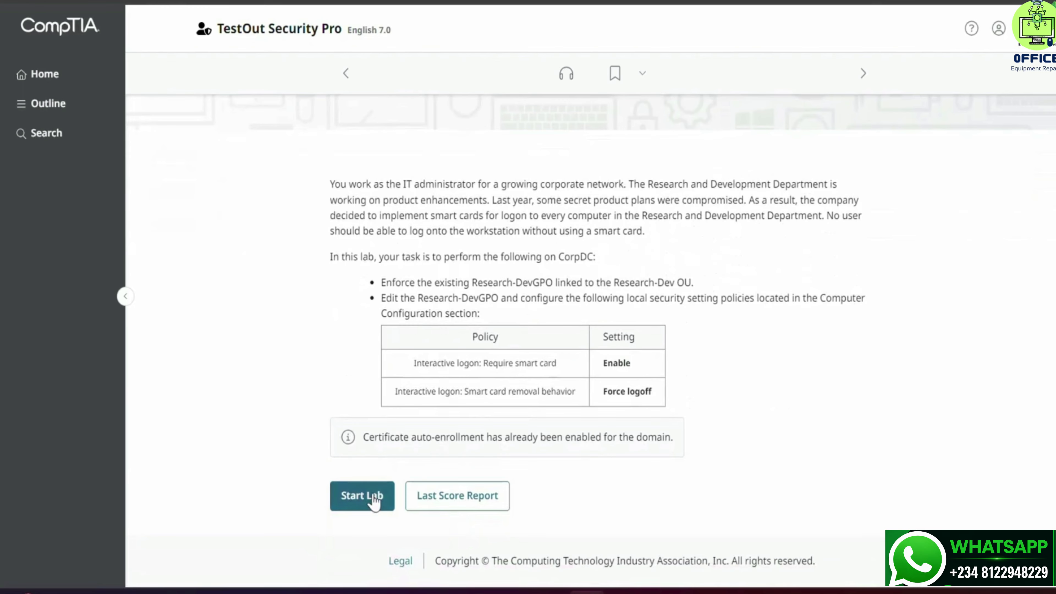
# Step: Start the lab and connect to the CorpDC virtual machine hosted on CORPSERVER
pyautogui.click(365, 497)
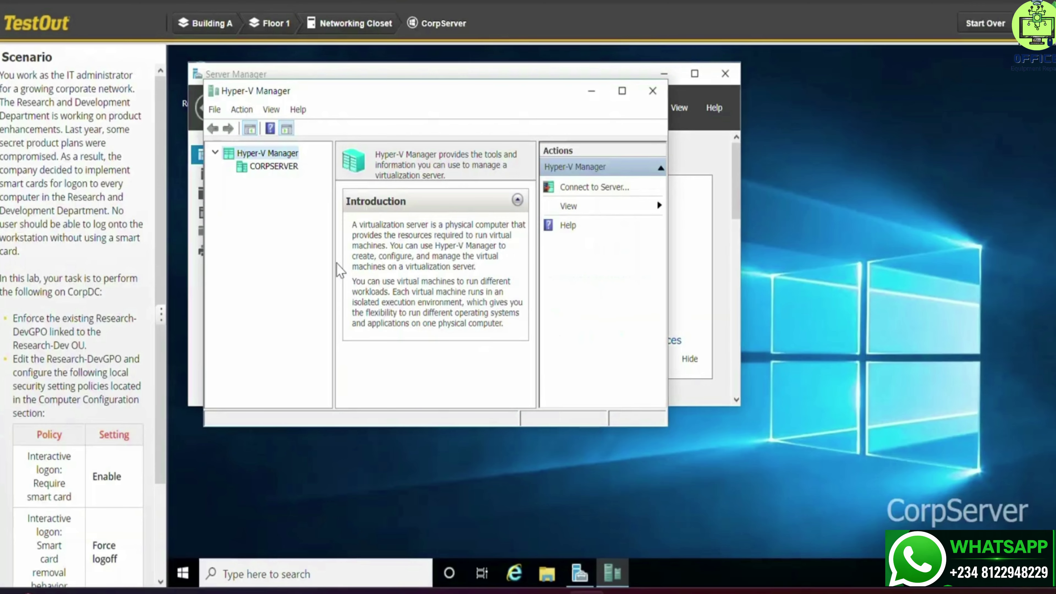
pyautogui.click(285, 172)
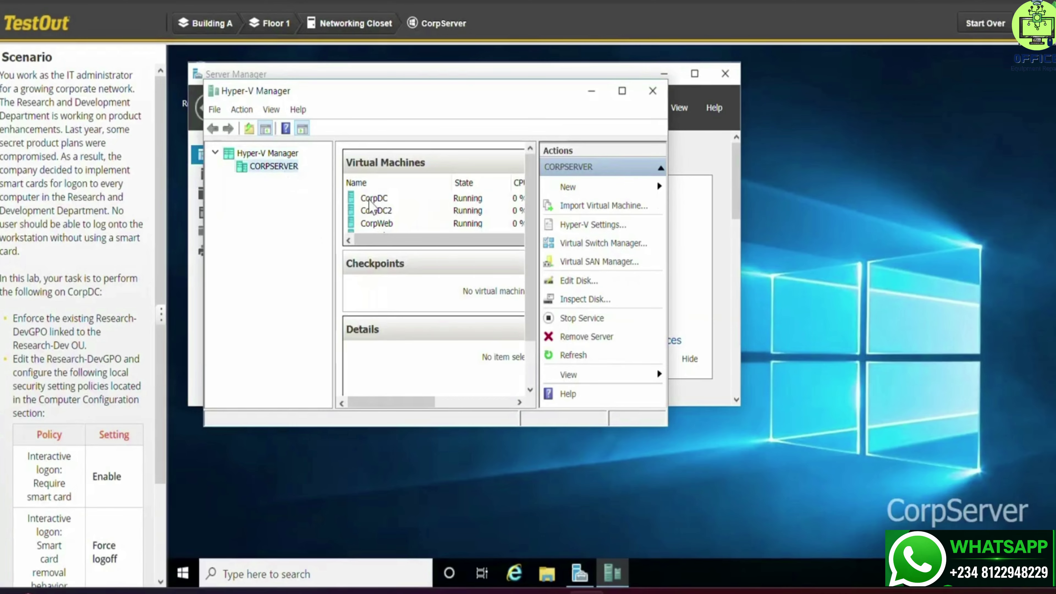
pyautogui.click(372, 199)
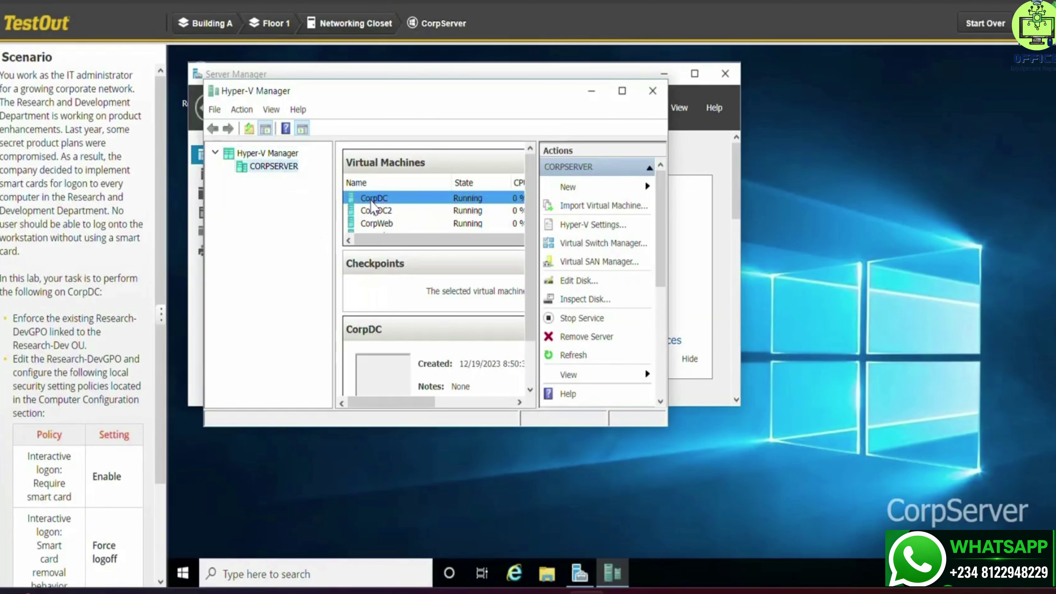
pyautogui.doubleClick(372, 200)
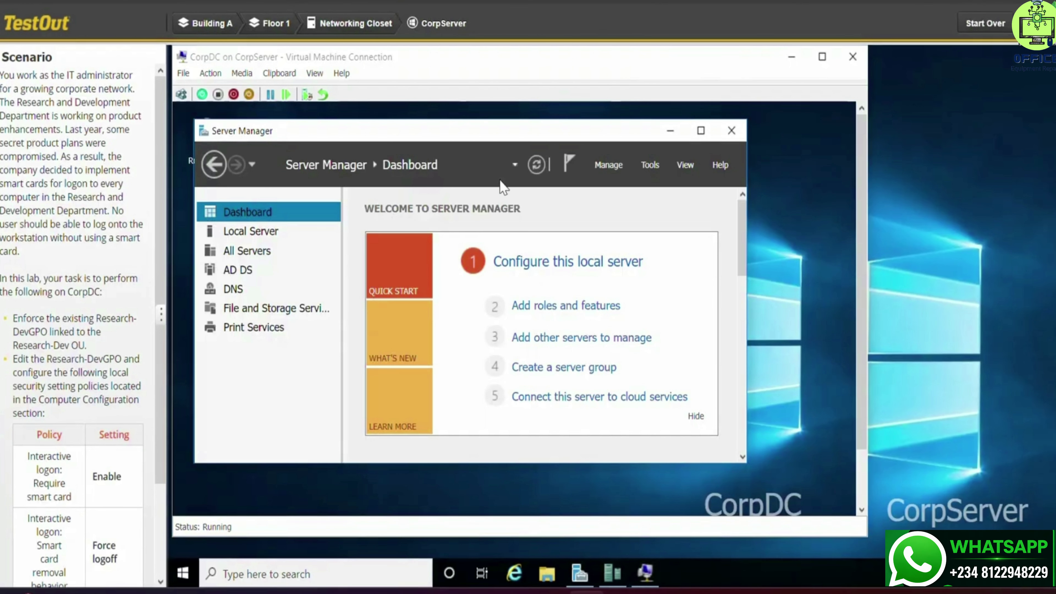
# Step: Open Group Policy Management on CorpDC, maximize its window and widen the console tree
pyautogui.click(648, 165)
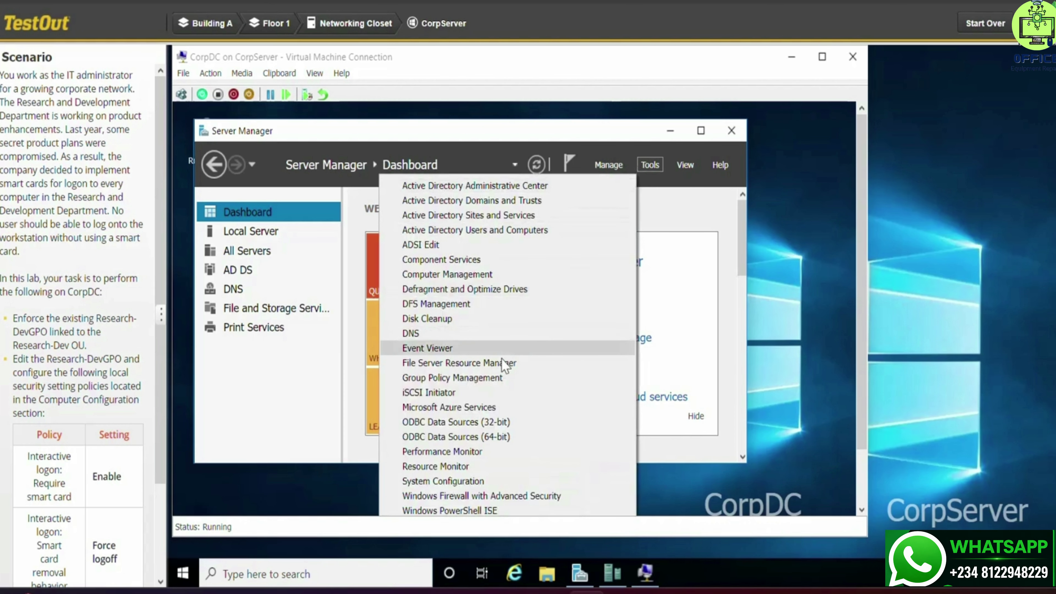
pyautogui.click(491, 378)
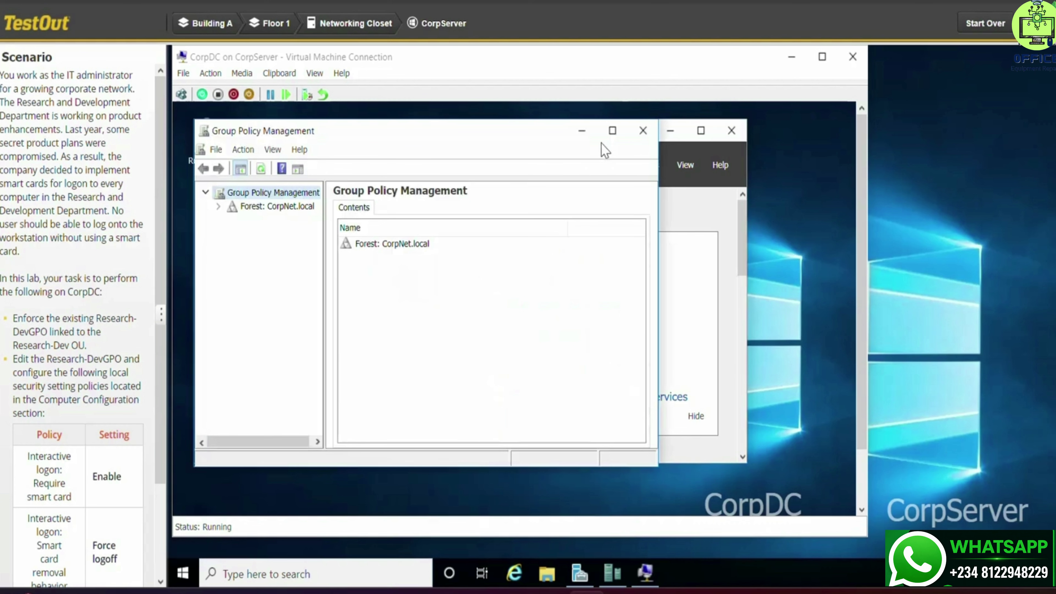
pyautogui.click(612, 131)
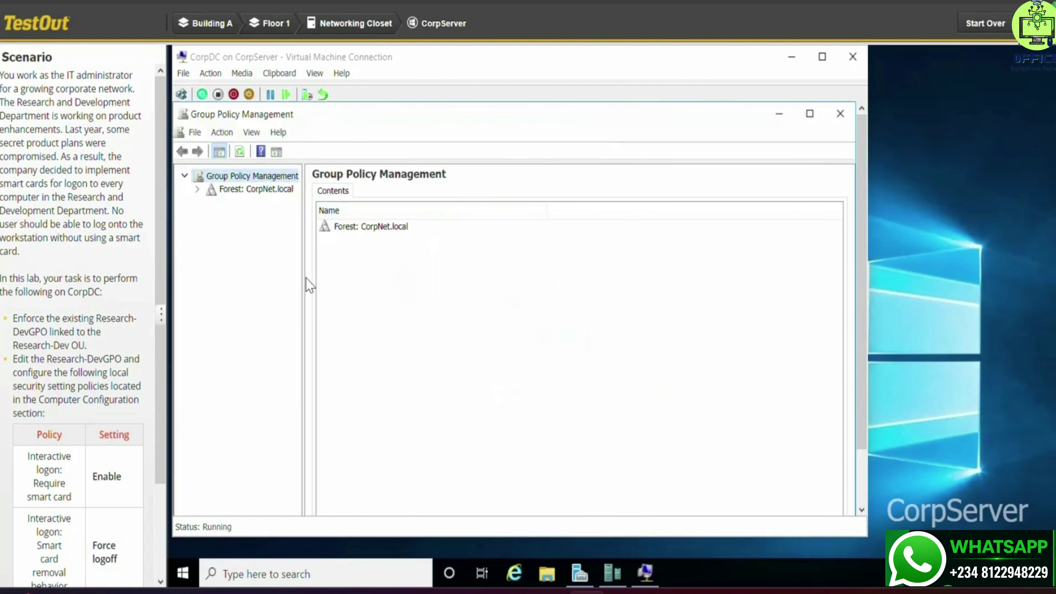
pyautogui.moveTo(303, 279); pyautogui.dragTo(469, 269)
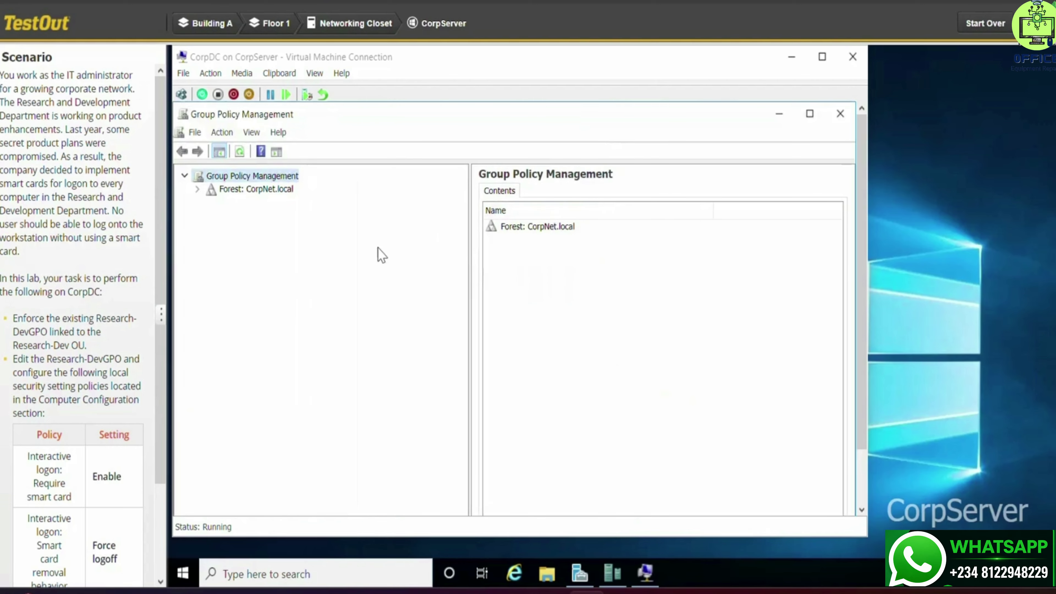
# Step: Enforce the Research-DevGPO link to the Research-Dev OU in the CorpNet.local domain
pyautogui.click(195, 189)
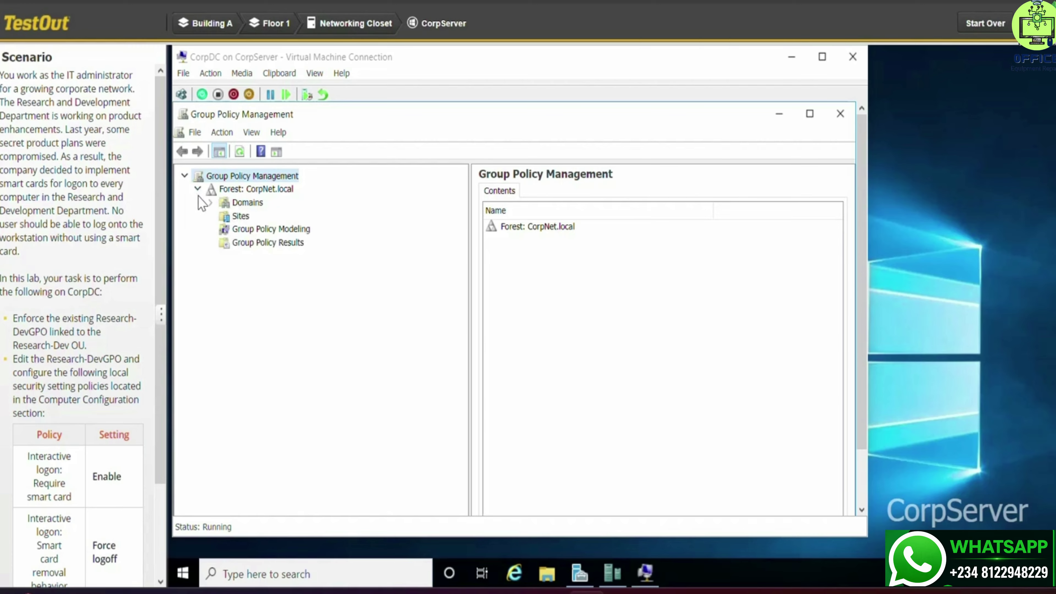
pyautogui.click(210, 203)
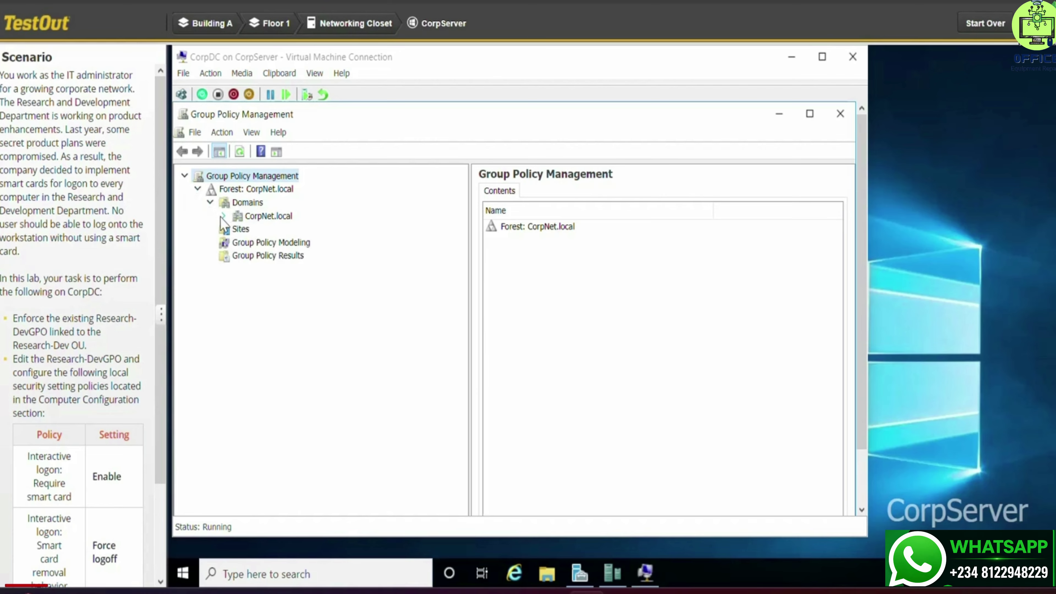
pyautogui.click(220, 217)
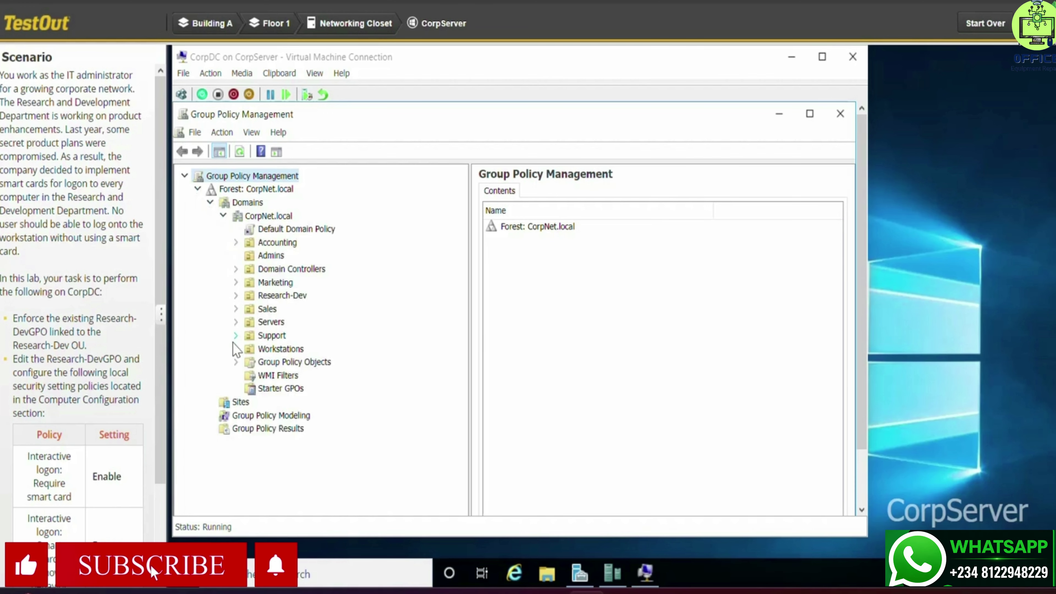
pyautogui.click(236, 361)
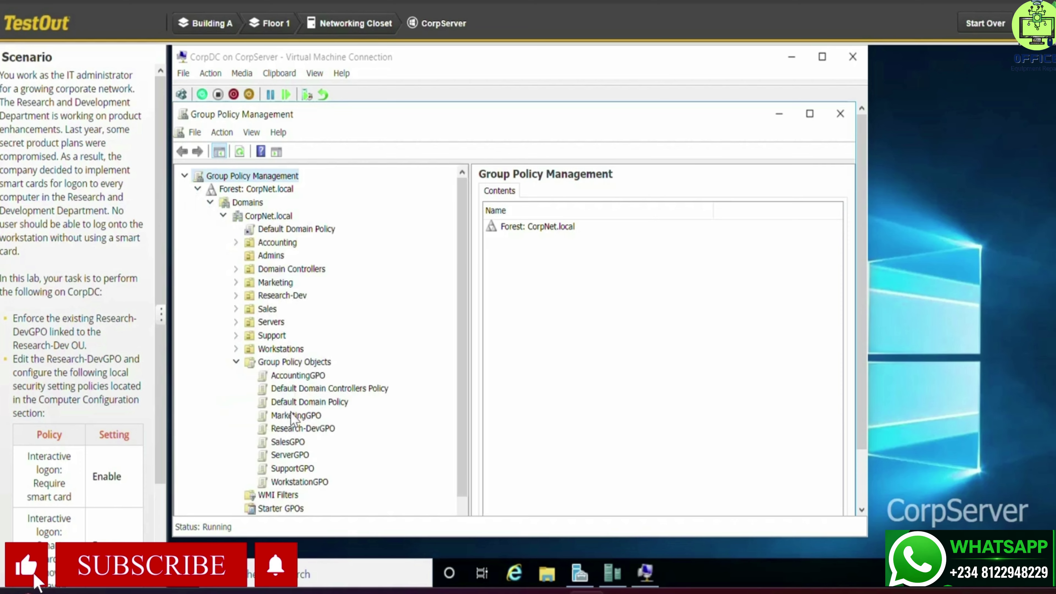
pyautogui.click(308, 429)
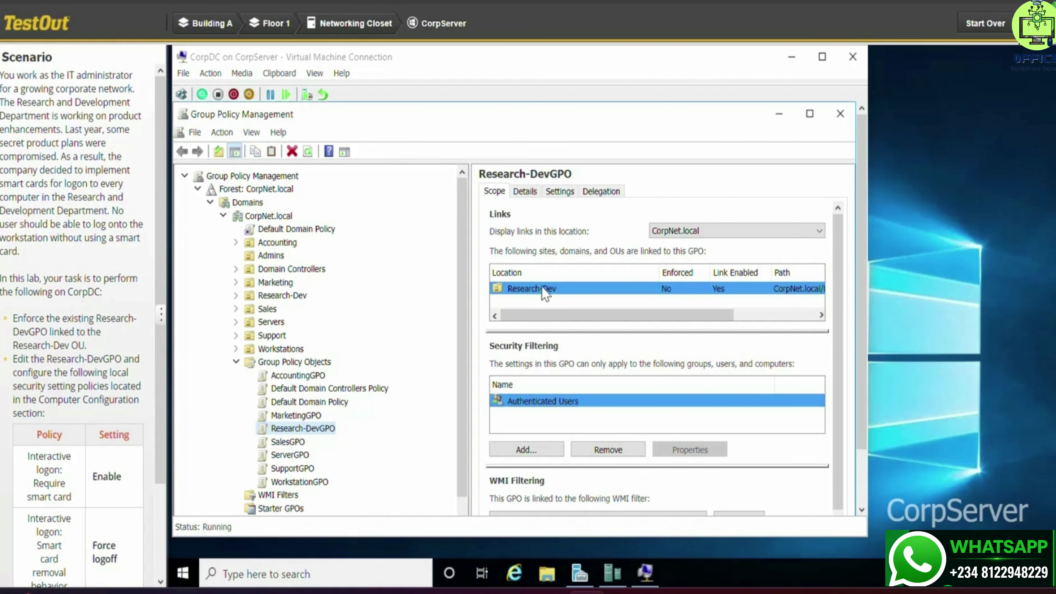
pyautogui.rightClick(545, 294)
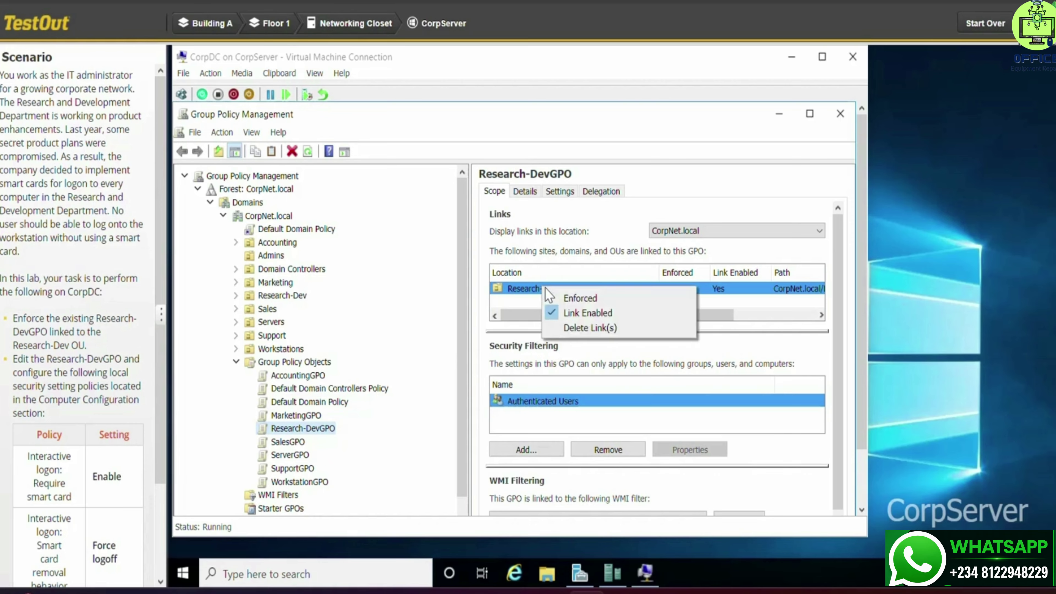
pyautogui.click(564, 298)
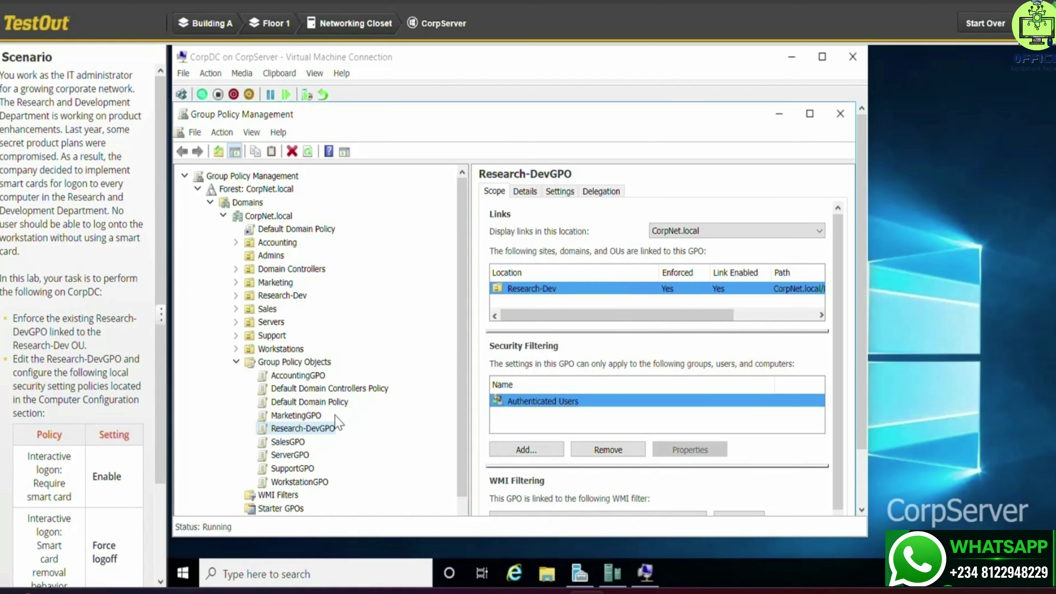
# Step: Open Research-DevGPO for editing, maximize the editor window and widen its console tree
pyautogui.rightClick(314, 426)
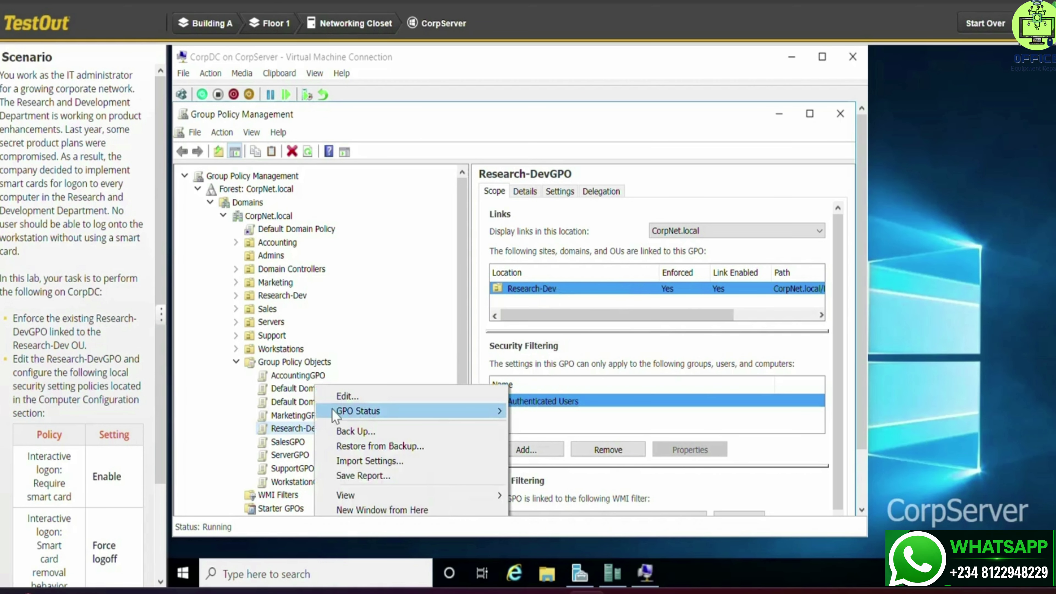
pyautogui.click(341, 396)
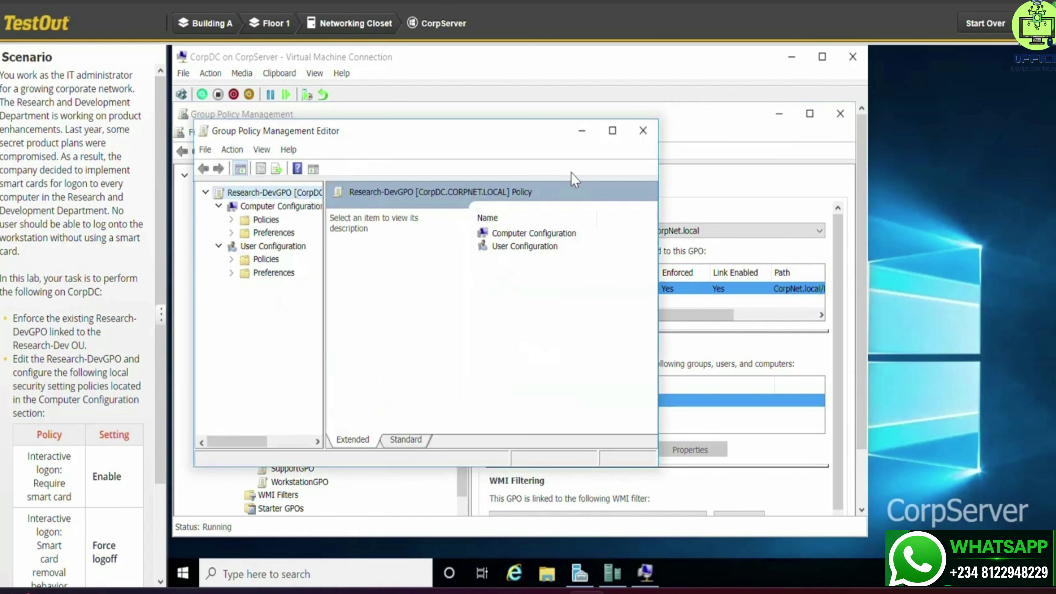
pyautogui.click(612, 130)
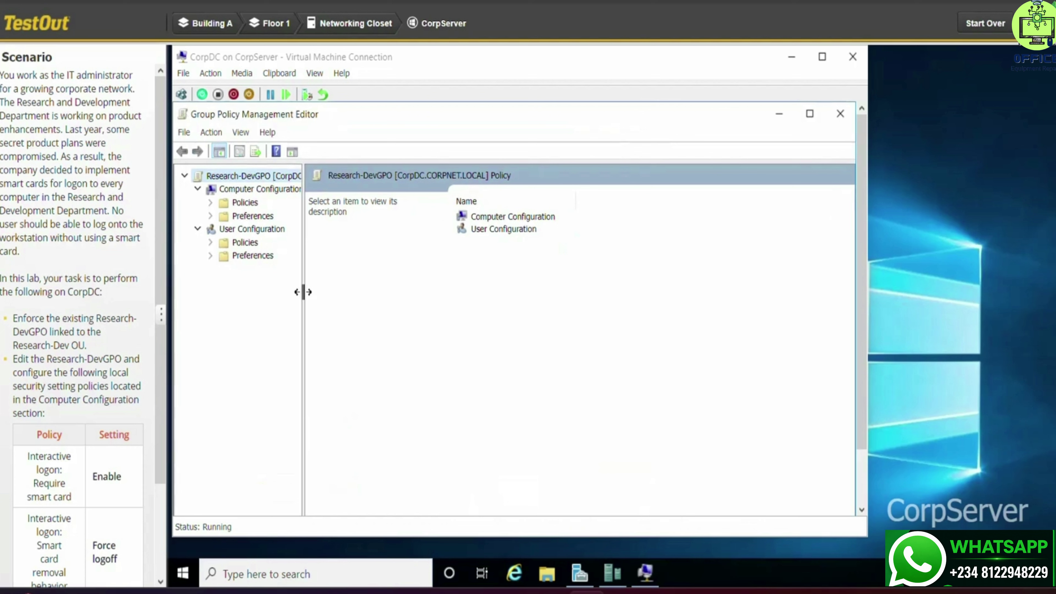
pyautogui.moveTo(303, 292); pyautogui.dragTo(449, 276)
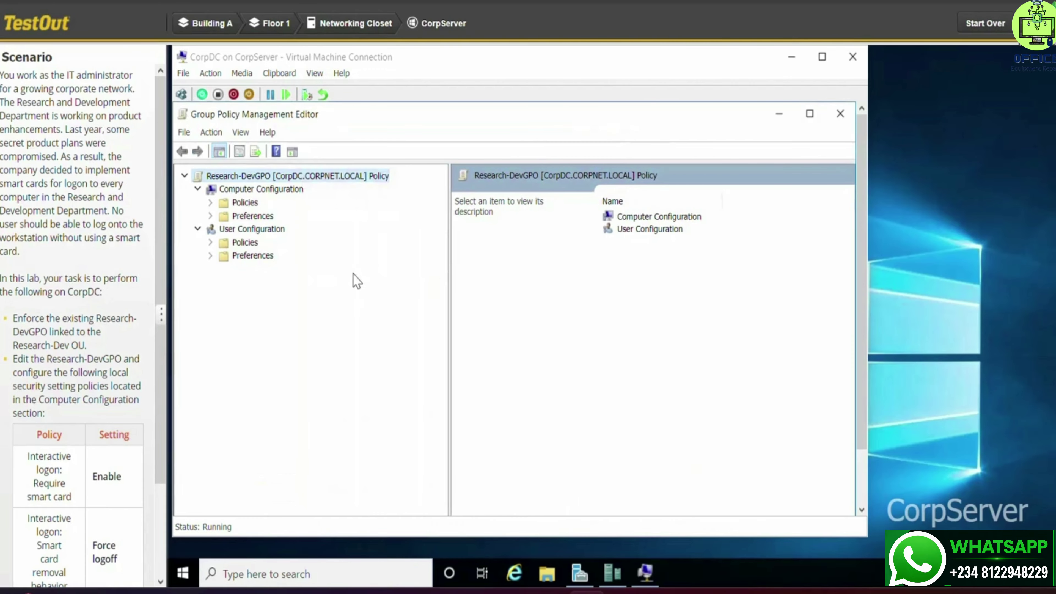
# Step: Display the Security Options under Computer Configuration's Windows Settings, Security Settings, Local Policies
pyautogui.click(209, 203)
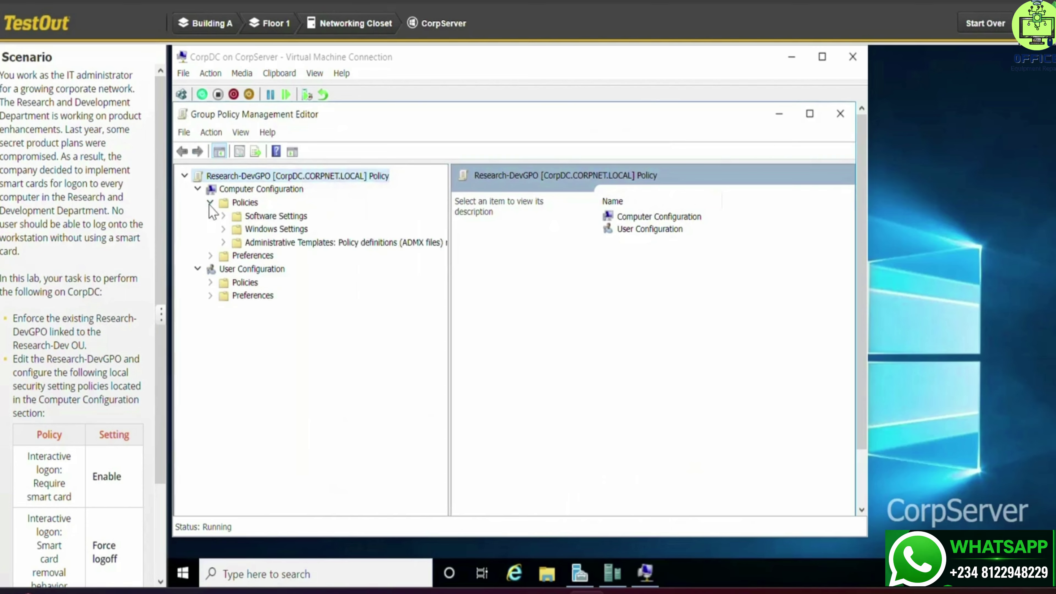
pyautogui.click(223, 230)
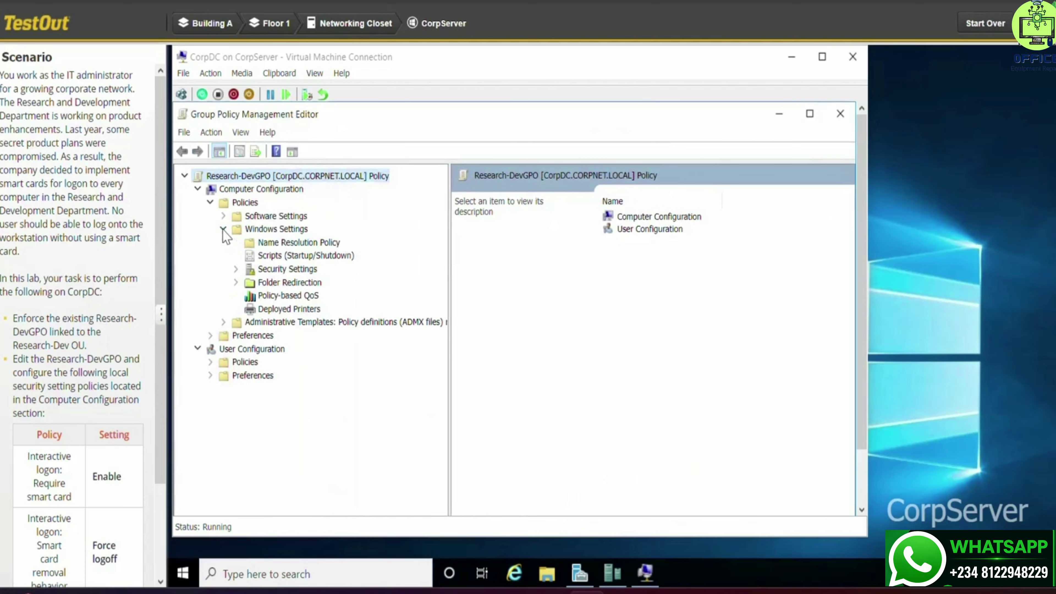
pyautogui.click(236, 270)
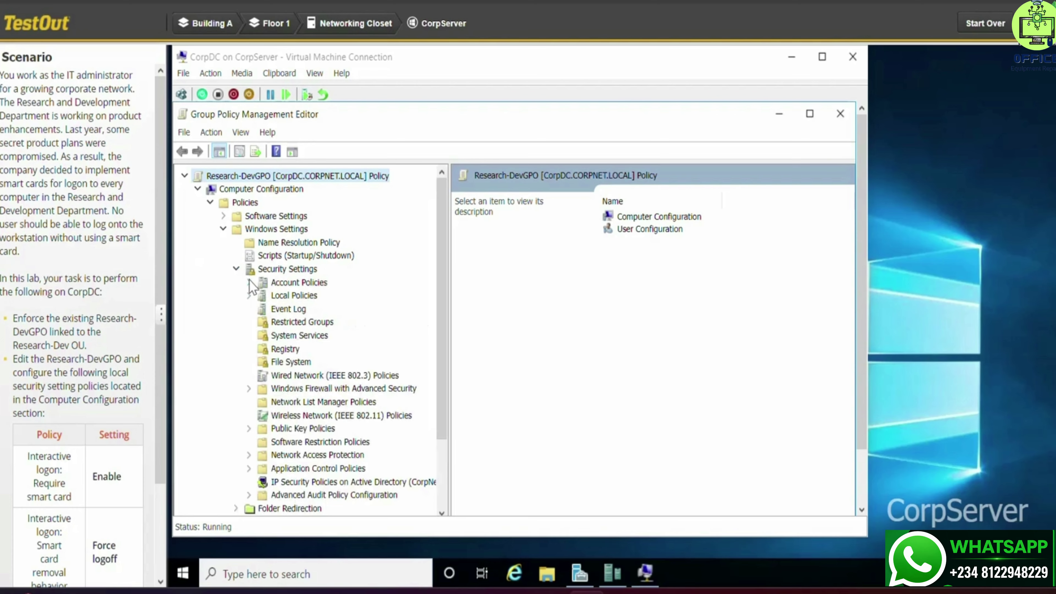
pyautogui.click(254, 298)
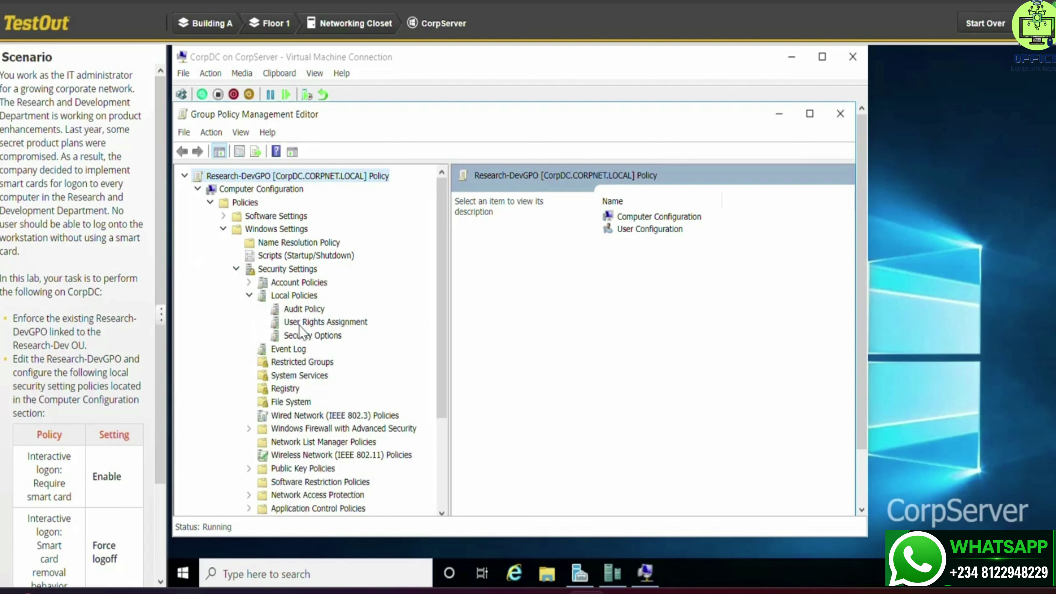
pyautogui.click(309, 337)
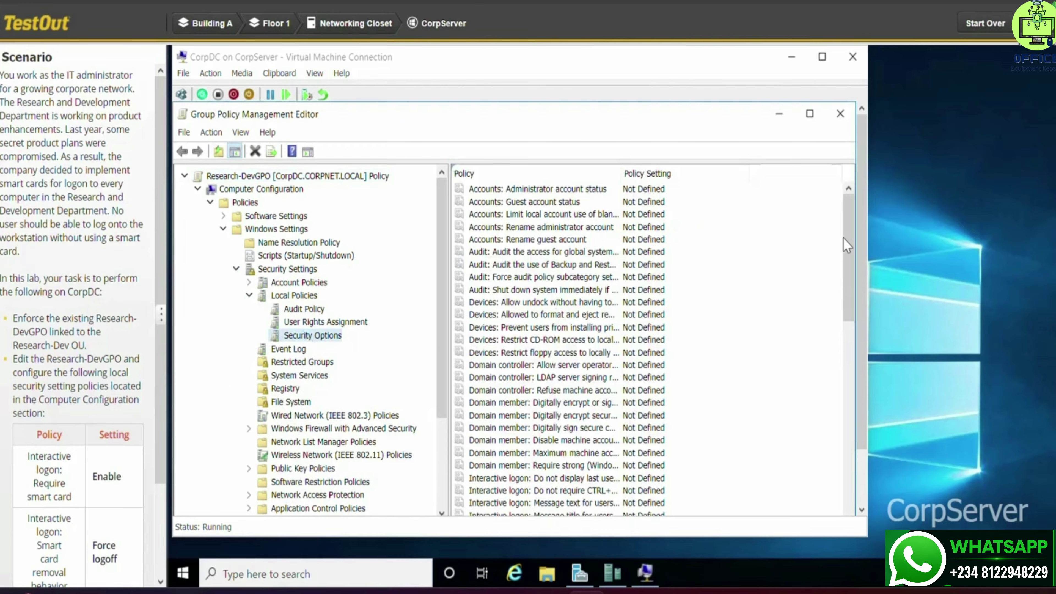
# Step: Define the "Interactive logon: Require smart card" policy as Enabled and apply it
pyautogui.moveTo(847, 236); pyautogui.dragTo(848, 314)
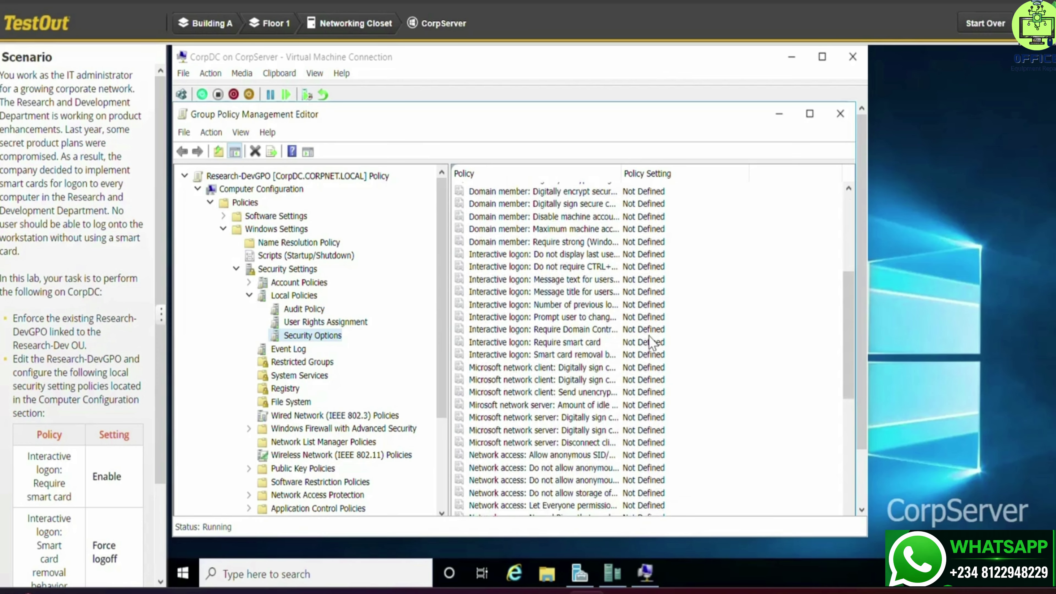
pyautogui.click(570, 343)
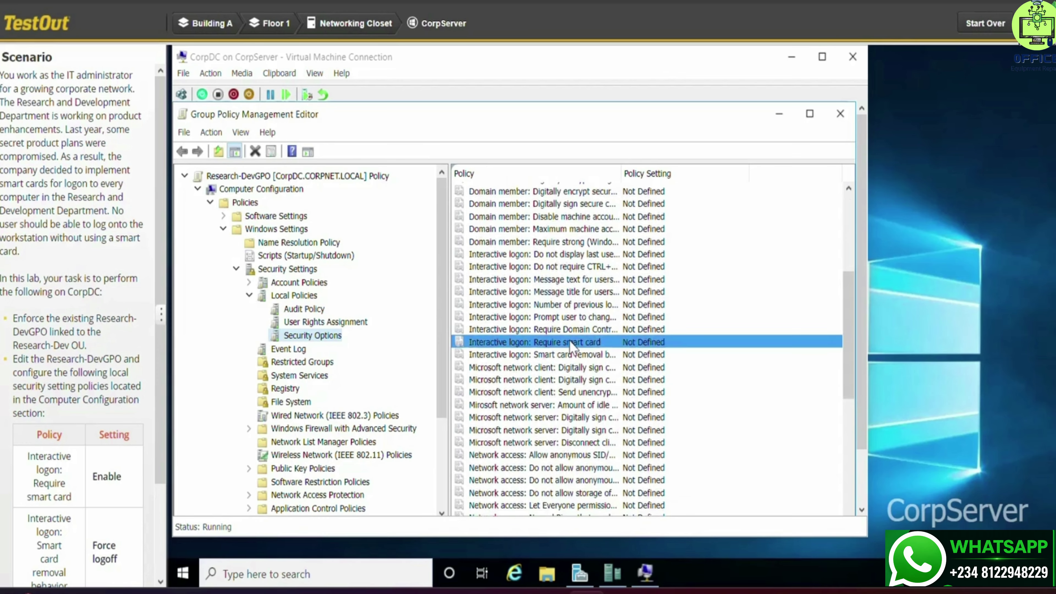
pyautogui.doubleClick(571, 342)
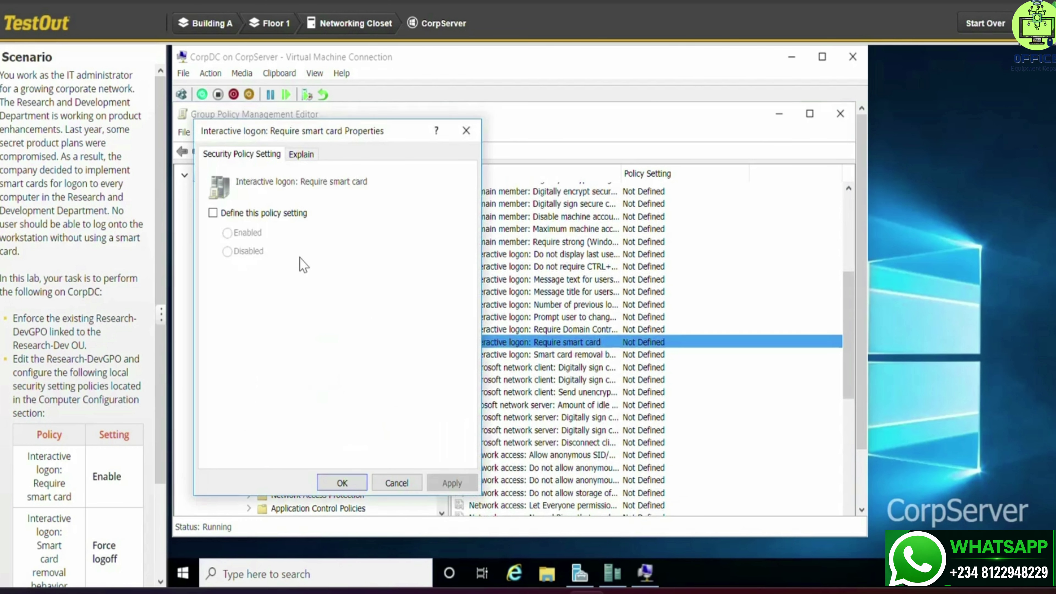
pyautogui.click(213, 213)
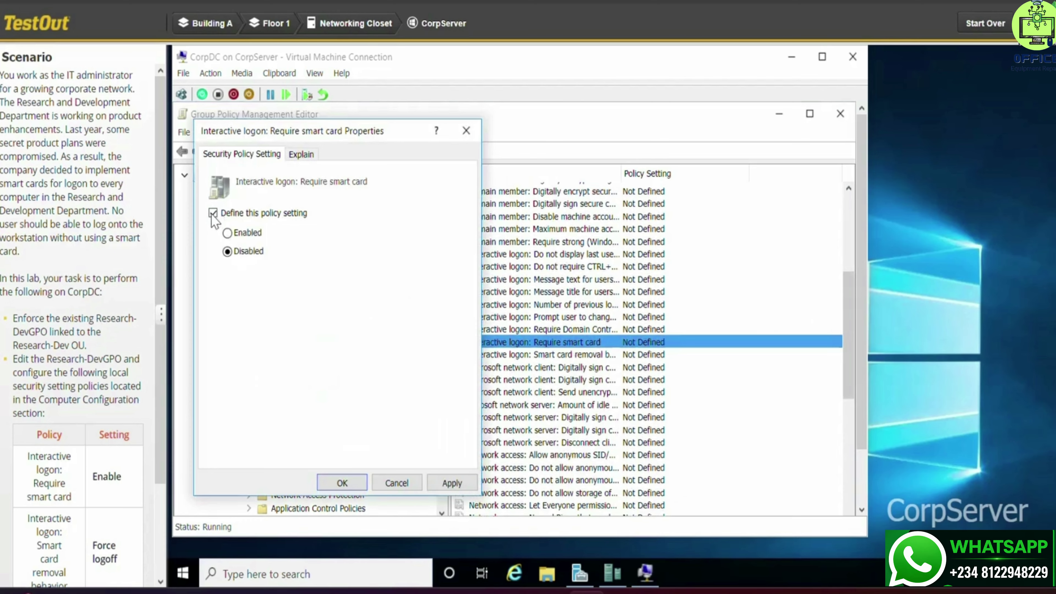
pyautogui.click(226, 233)
pyautogui.click(444, 482)
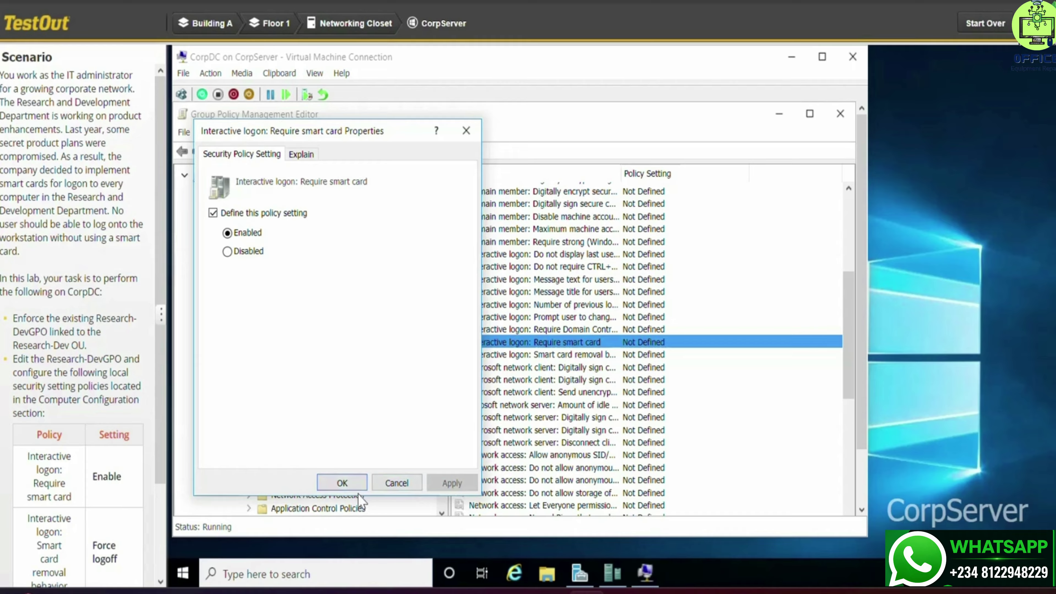
pyautogui.click(342, 482)
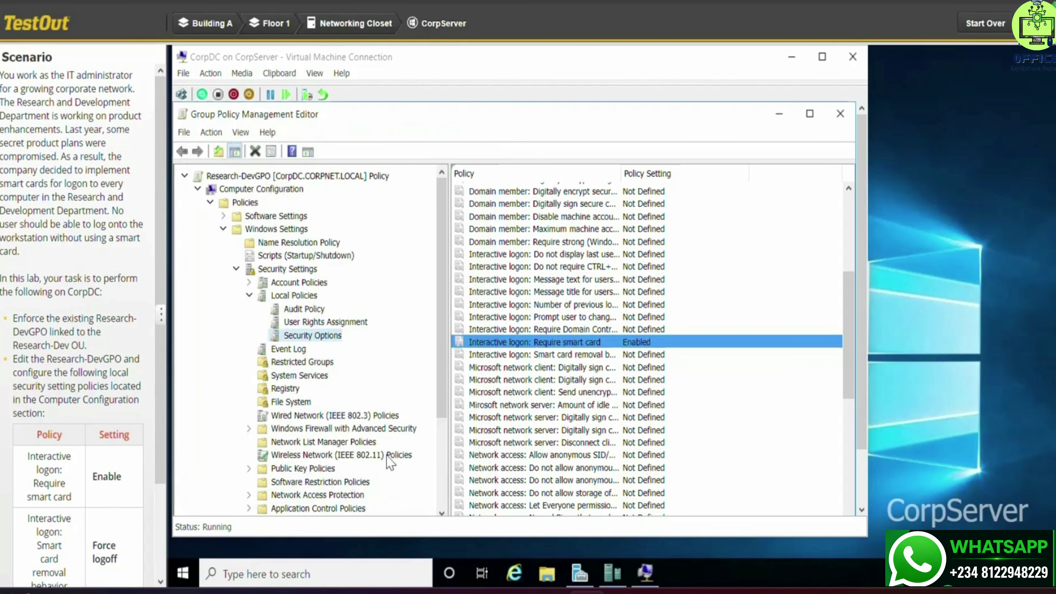
# Step: Define the "Interactive logon: Smart card removal behavior" policy as Force Logoff and apply it
pyautogui.click(525, 355)
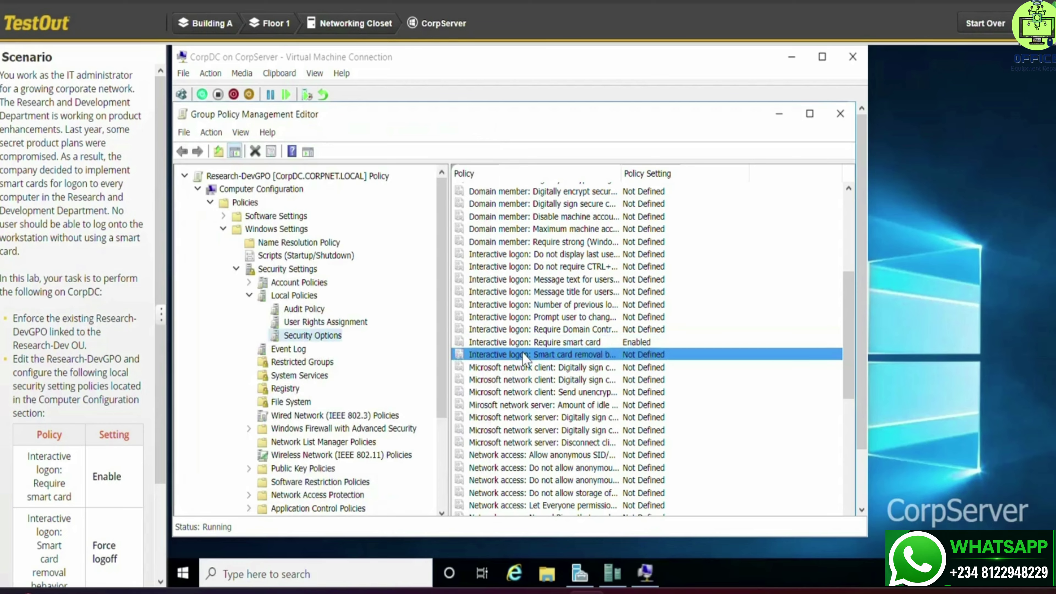
pyautogui.doubleClick(525, 355)
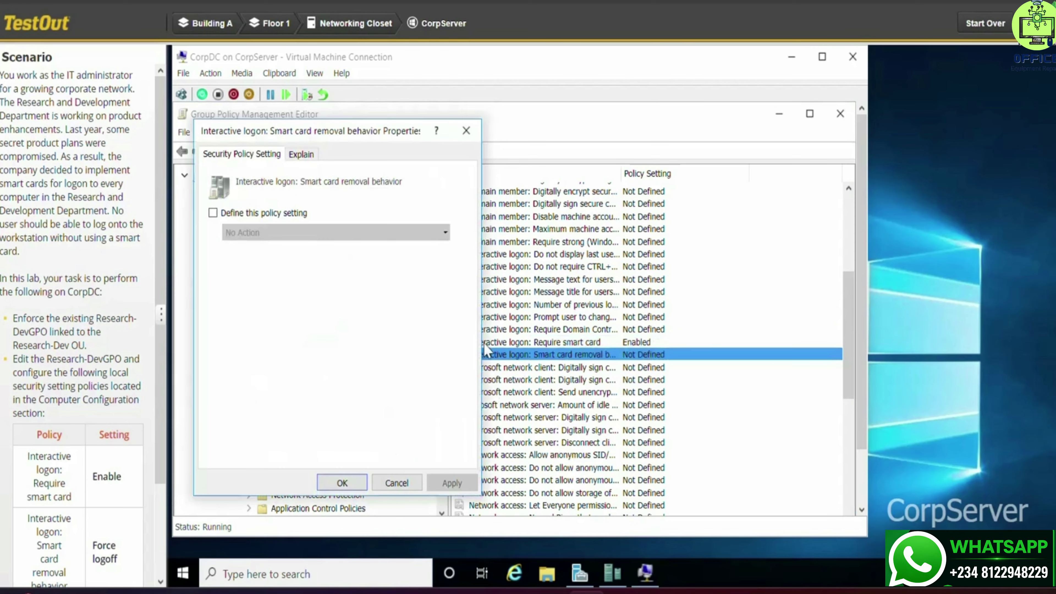
pyautogui.click(213, 213)
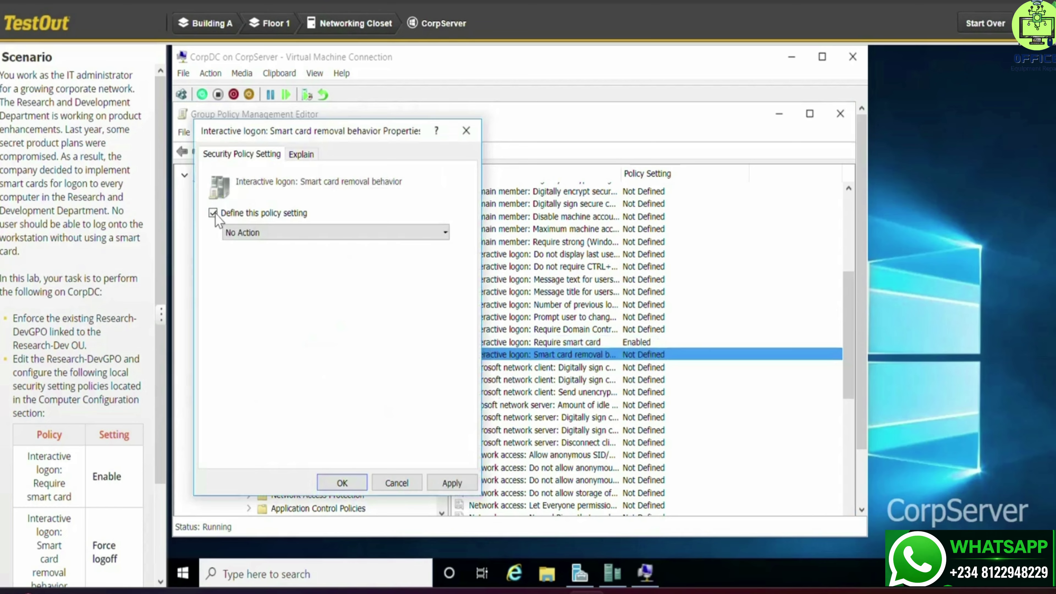
pyautogui.click(242, 234)
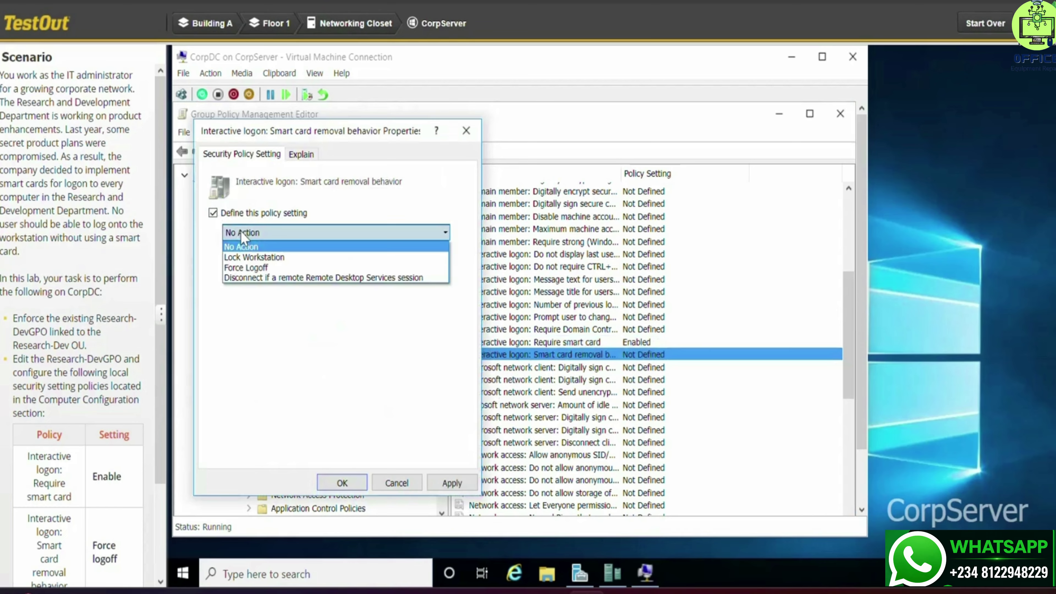
pyautogui.click(256, 268)
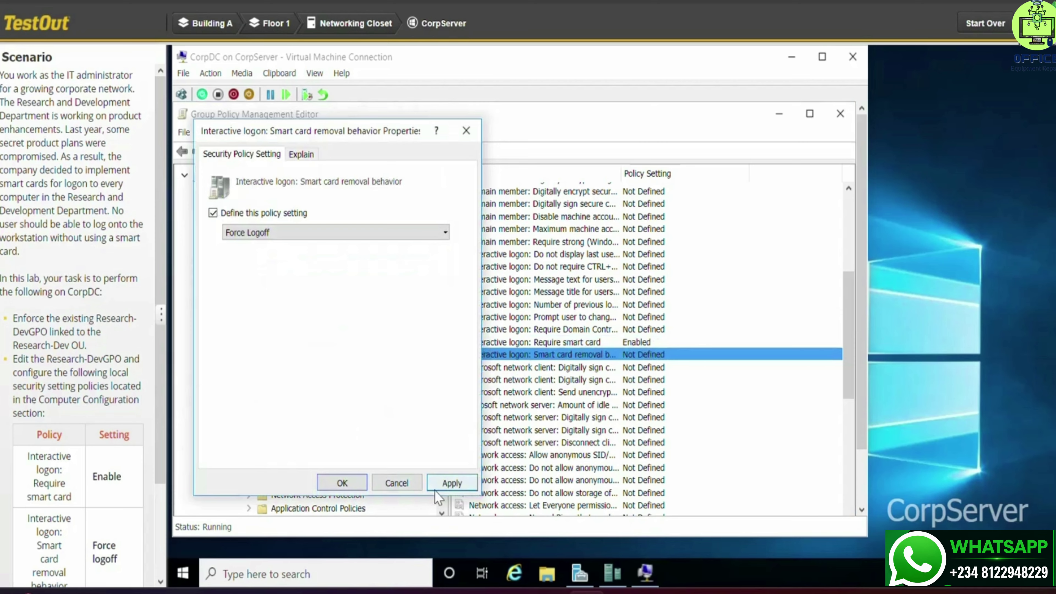
pyautogui.click(450, 485)
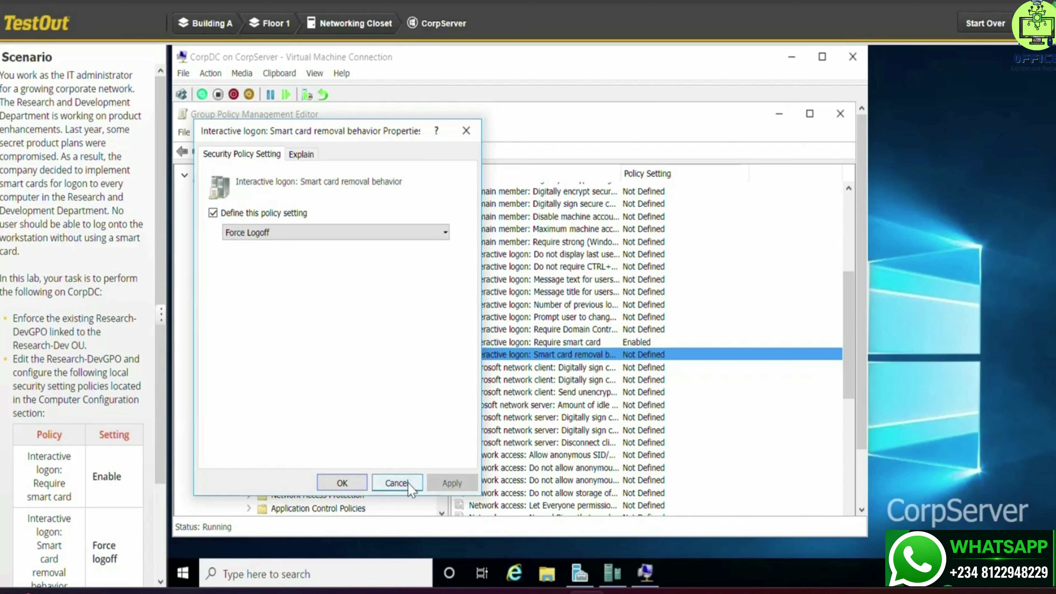
pyautogui.click(347, 483)
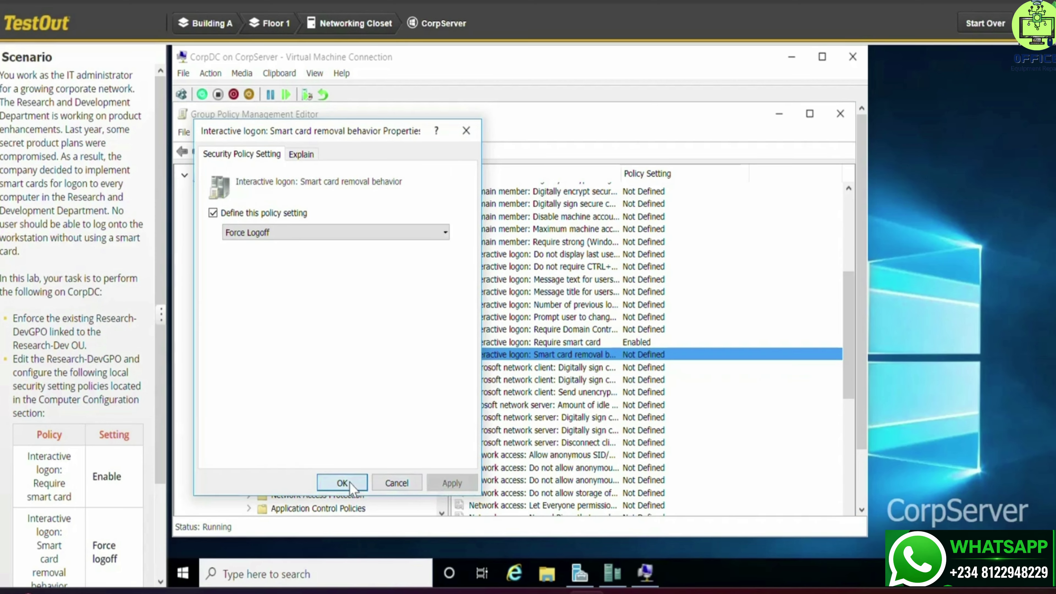